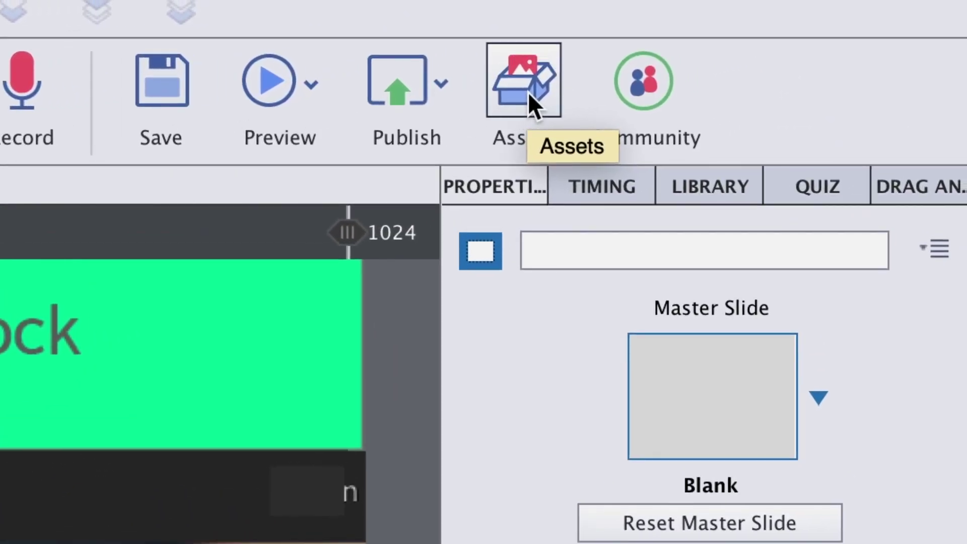
# Open Captivate's Assets window on the Get Adobe Stock Assets tab.
pyautogui.click(527, 91)
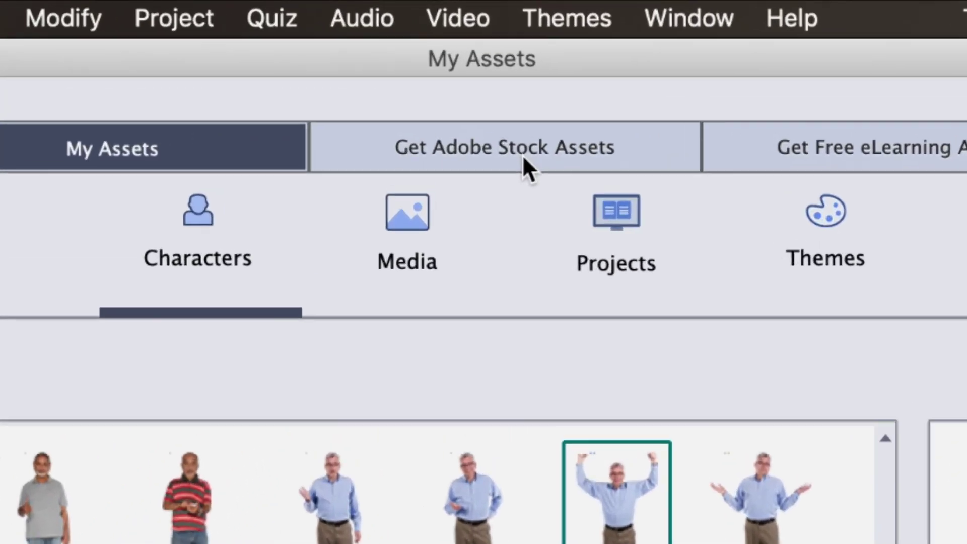
pyautogui.click(500, 68)
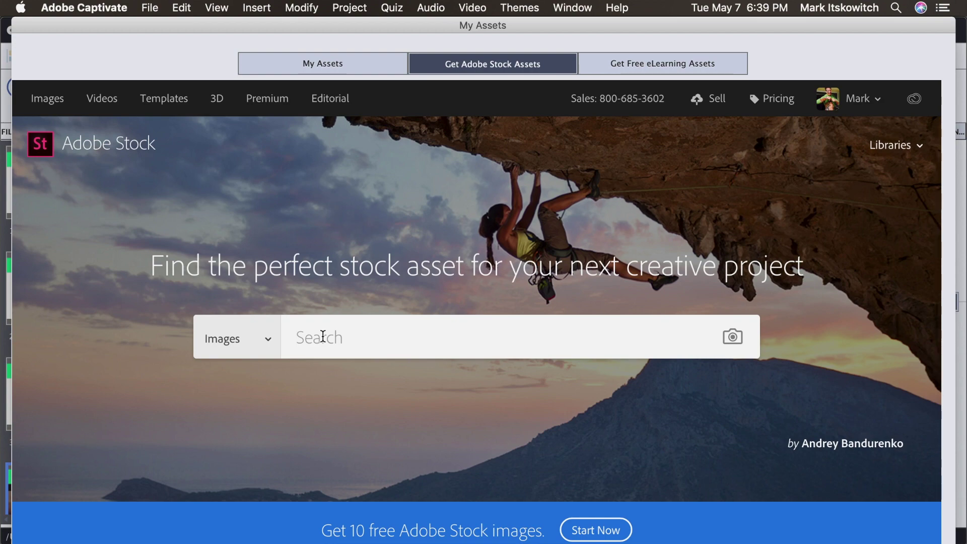
# Search Adobe Stock for 'clown' and download a preview of the cardboard clown image.
pyautogui.write('clown')
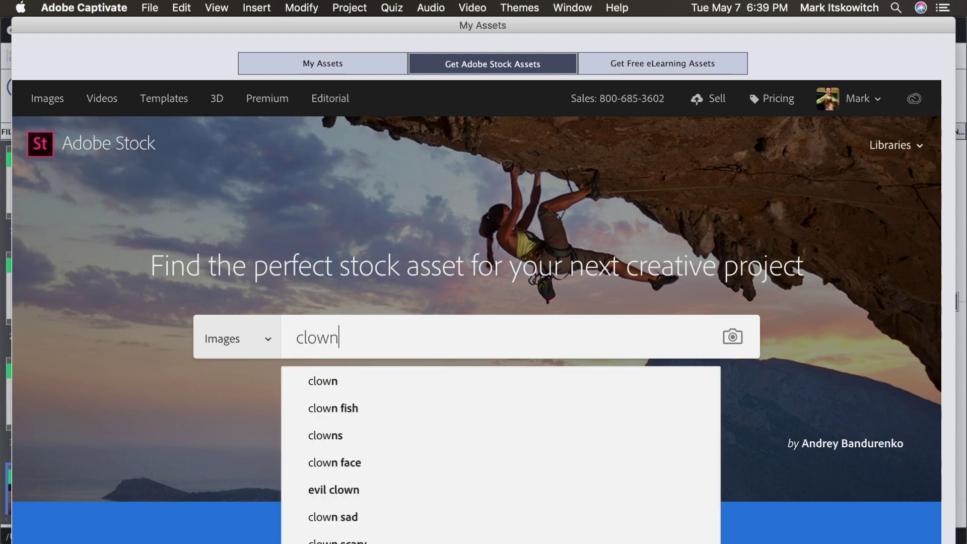
pyautogui.press('Return')
pyautogui.scroll(-5, 728, 382)
pyautogui.scroll(-3, 728, 382)
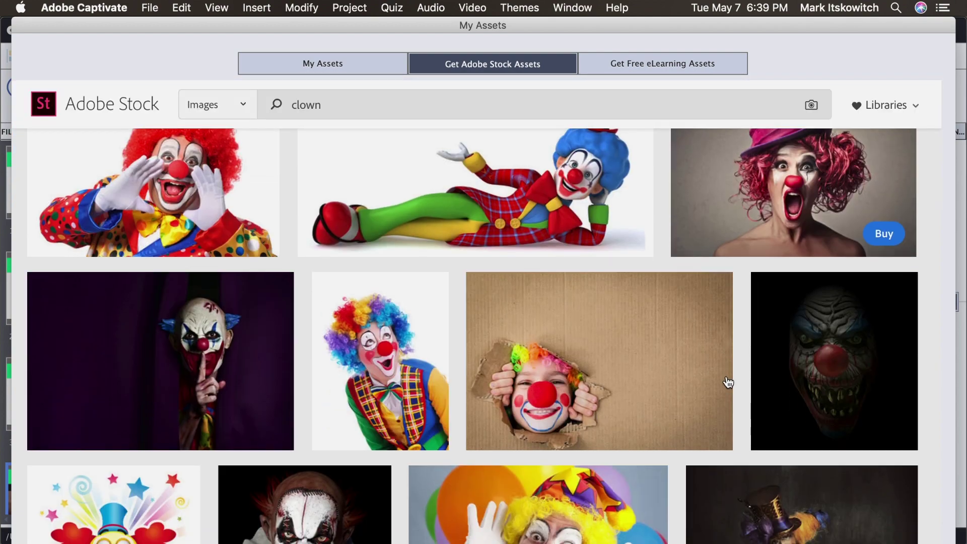
pyautogui.scroll(1, 728, 383)
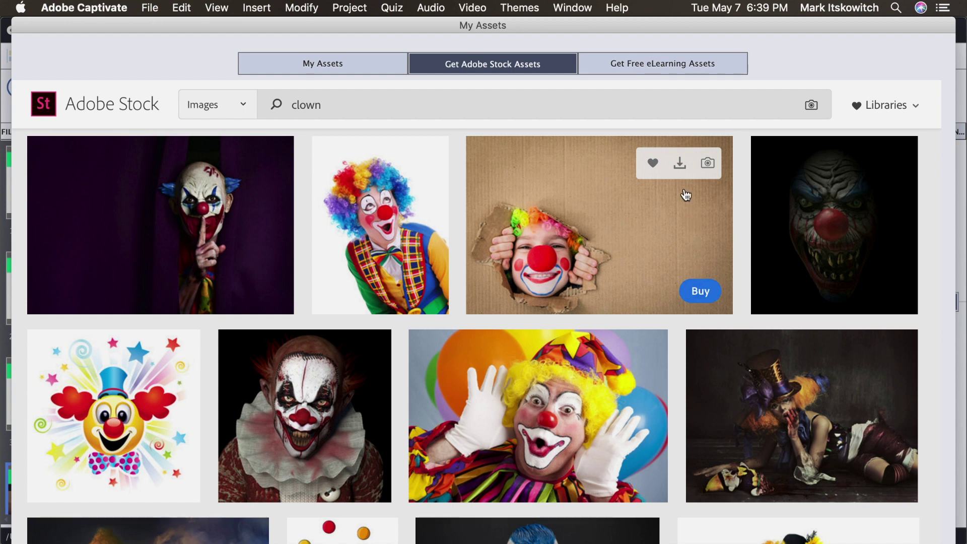
pyautogui.click(679, 164)
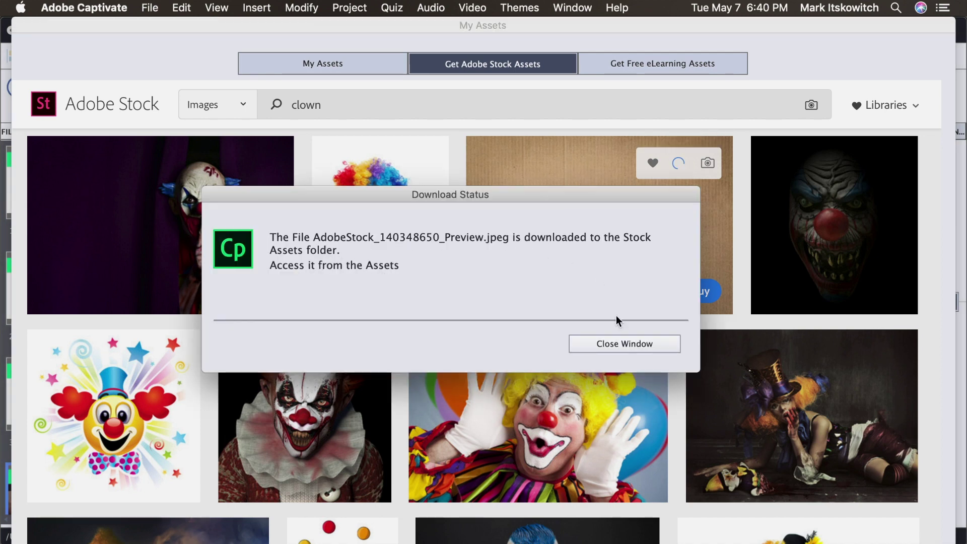
pyautogui.click(620, 343)
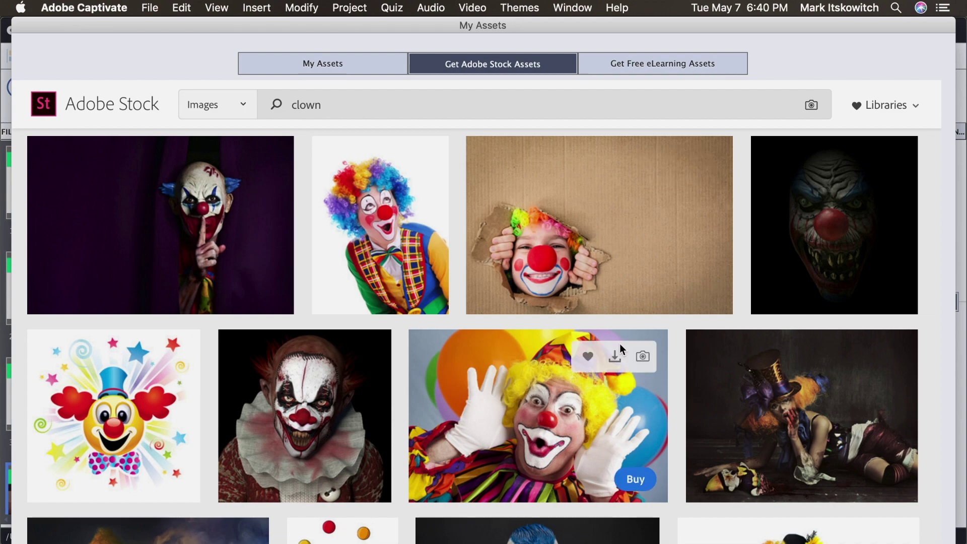
# Download a preview of the shouting red-haired clown image too.
pyautogui.scroll(8, 457, 338)
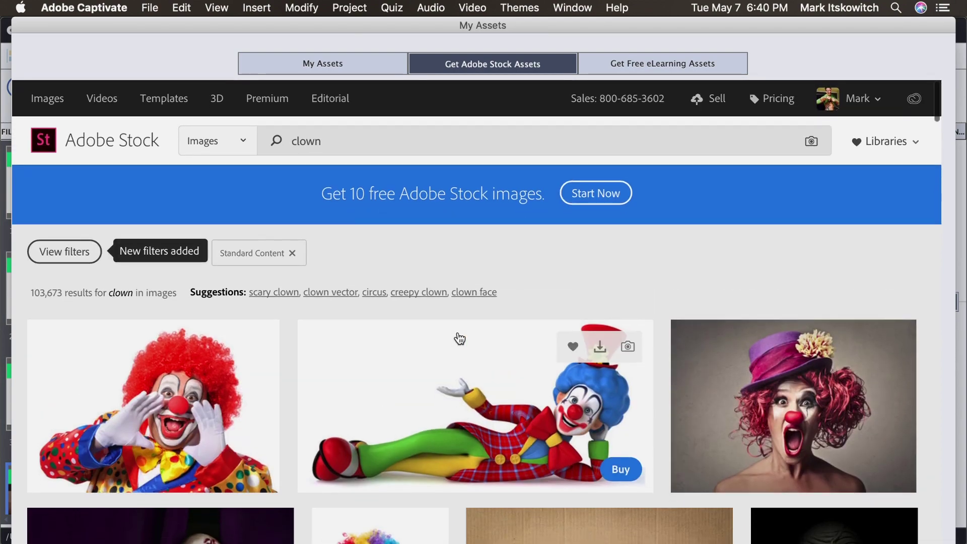
pyautogui.scroll(-3, 458, 338)
pyautogui.click(226, 199)
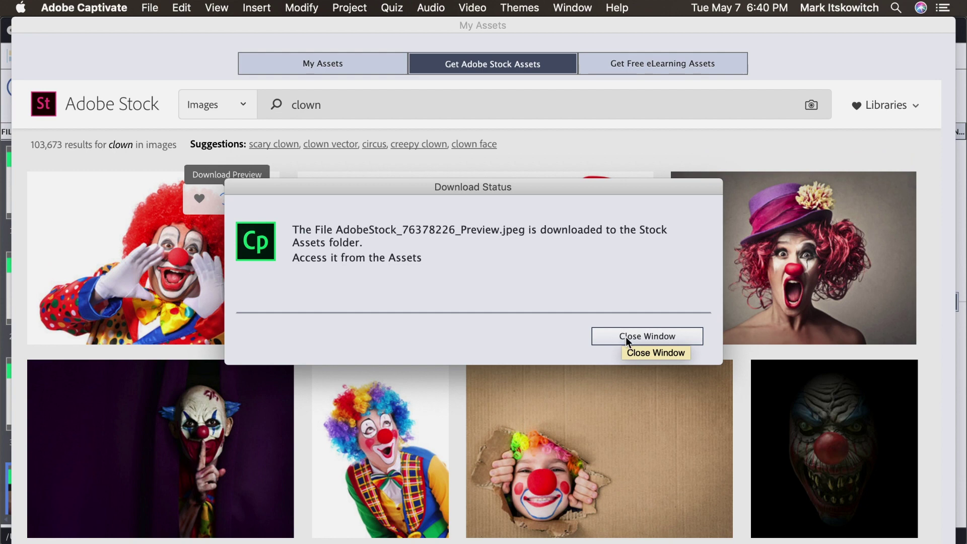
pyautogui.click(625, 336)
pyautogui.scroll(3, 618, 344)
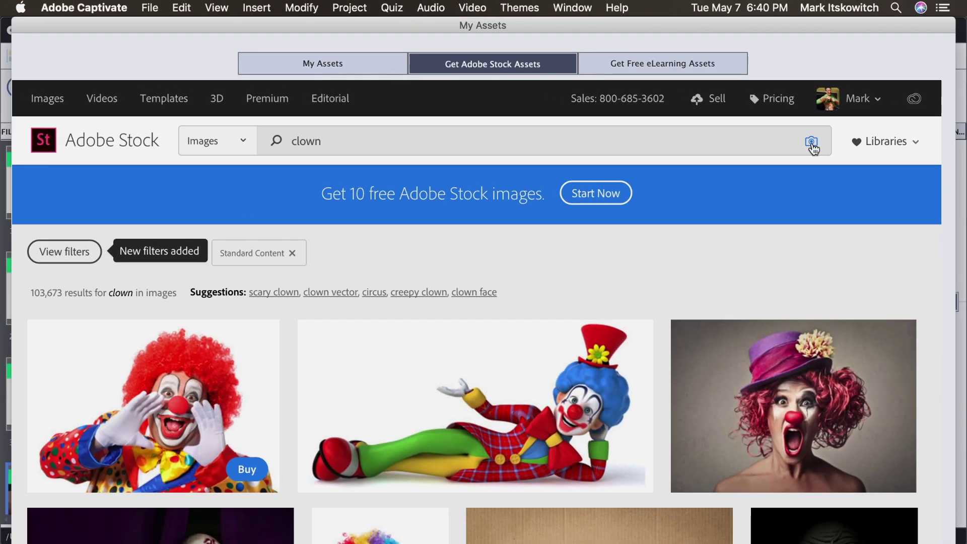
# Run a visual similarity search using dalmation.jpeg from the Desktop.
pyautogui.click(811, 144)
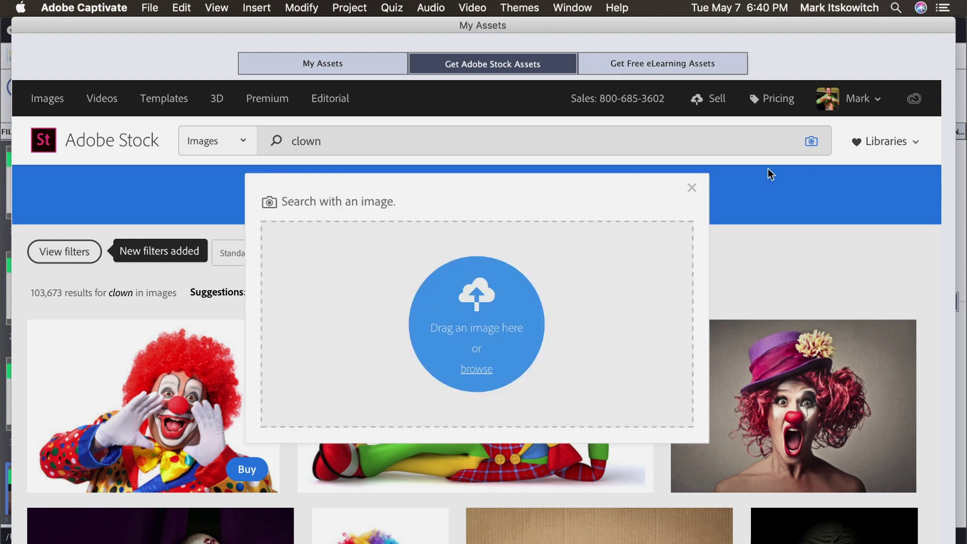
pyautogui.click(474, 375)
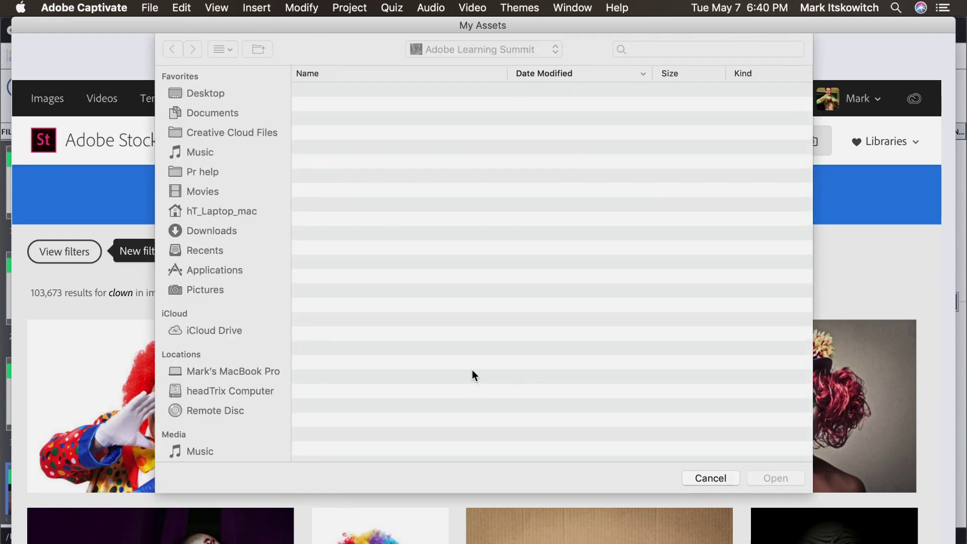
pyautogui.click(211, 95)
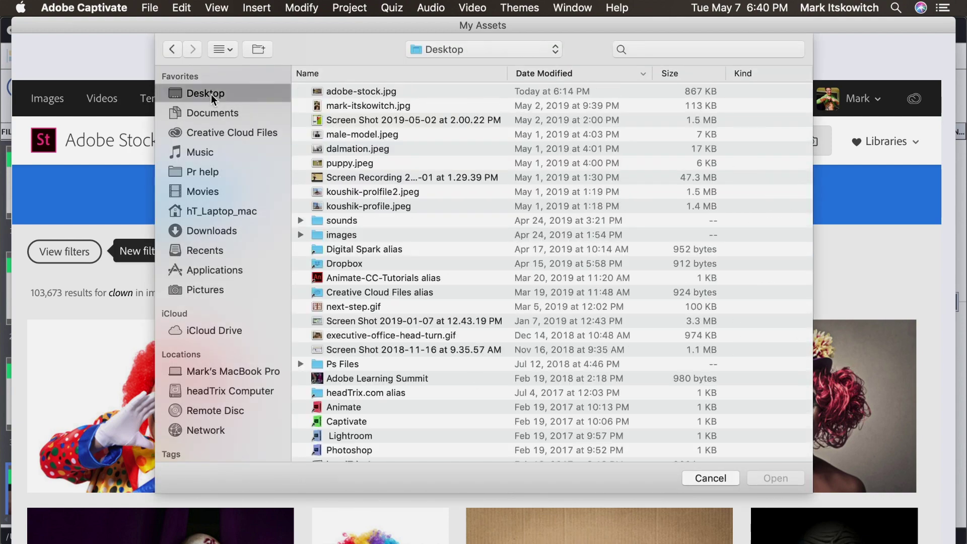
pyautogui.doubleClick(343, 149)
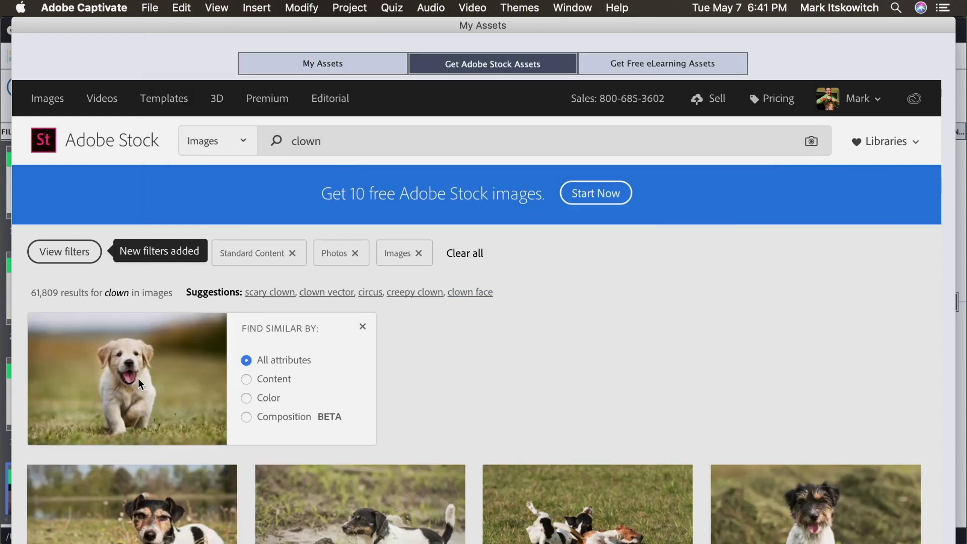
# Download a preview of the long-haired white dog in the grass, then return to My Assets.
pyautogui.scroll(-5, 138, 379)
pyautogui.scroll(-1, 139, 384)
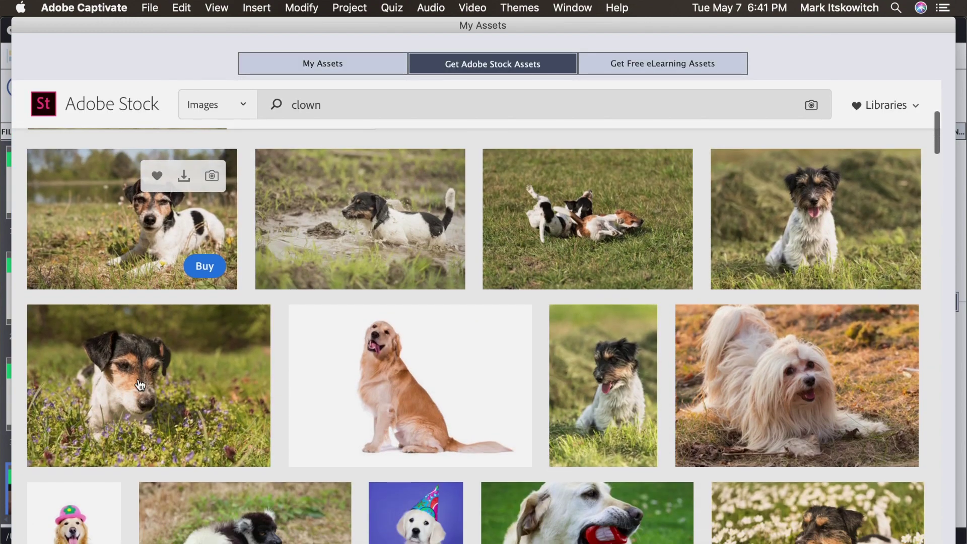
pyautogui.scroll(-3, 138, 384)
pyautogui.scroll(-3, 138, 384)
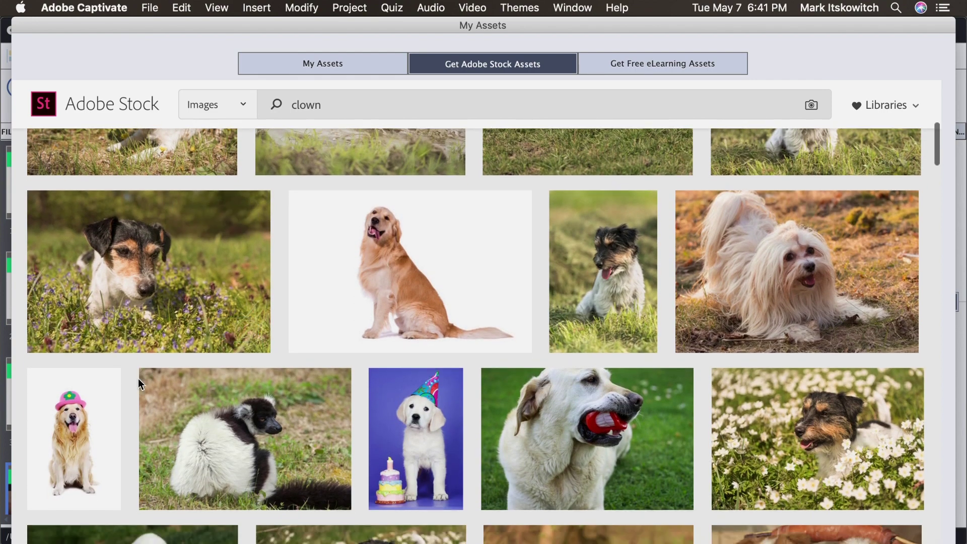
pyautogui.scroll(-1, 138, 383)
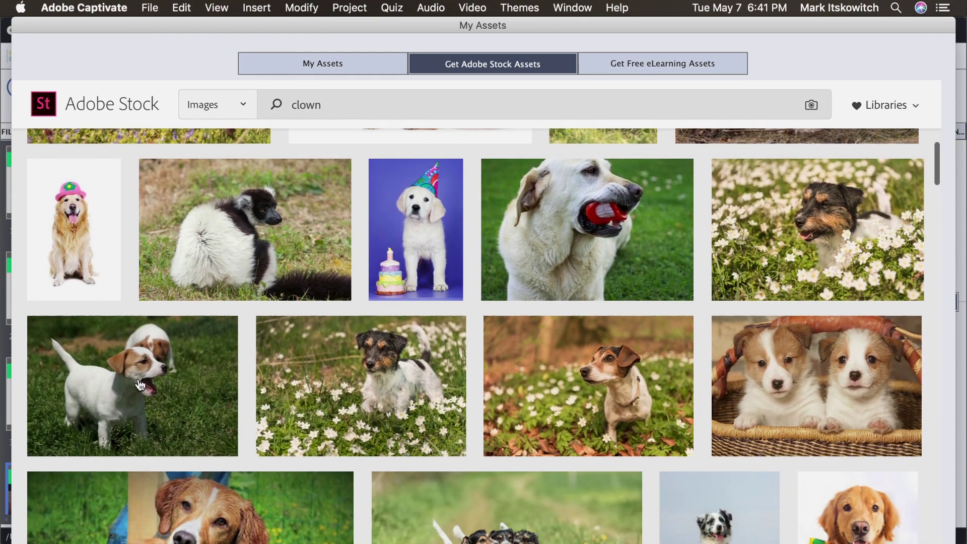
pyautogui.scroll(-4, 139, 384)
pyautogui.scroll(-4, 140, 385)
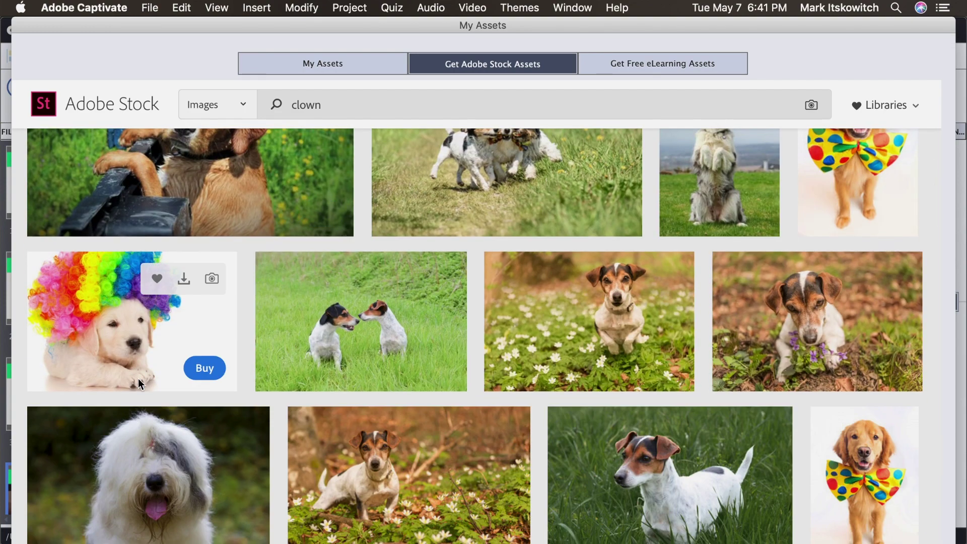
pyautogui.scroll(-5, 139, 382)
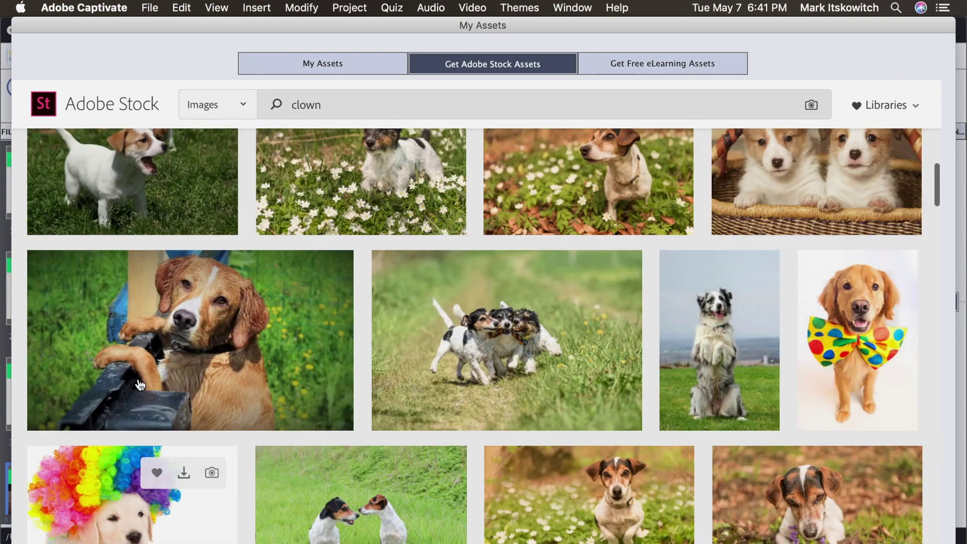
pyautogui.scroll(15, 140, 384)
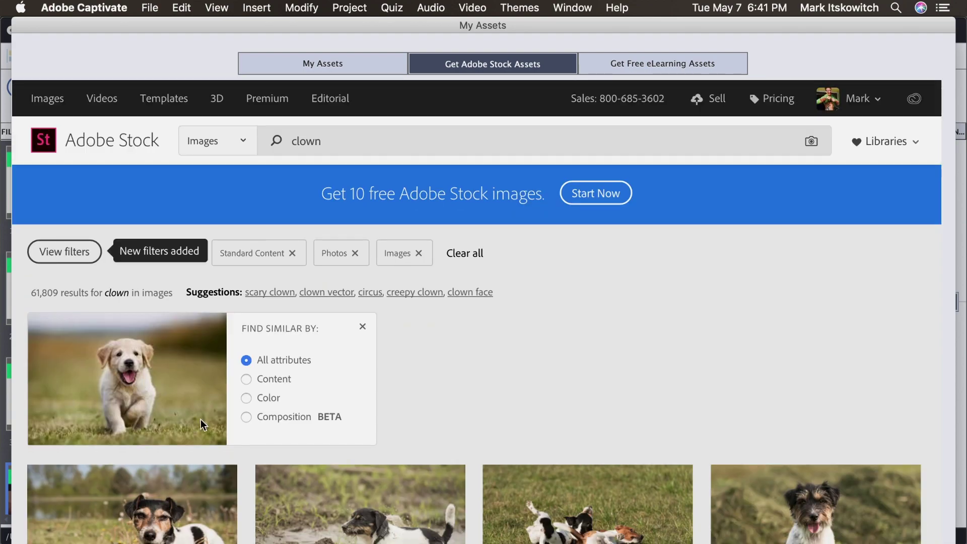
pyautogui.scroll(-5, 200, 418)
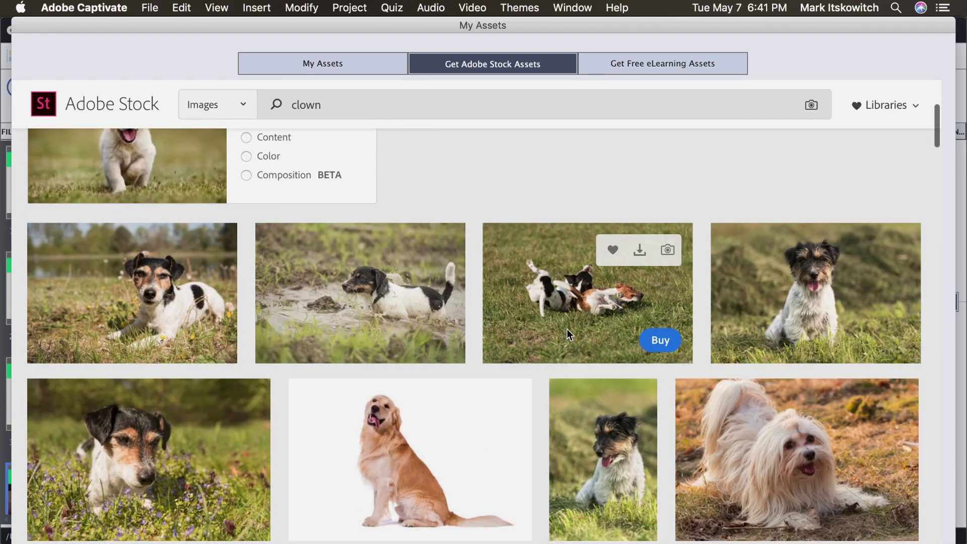
pyautogui.scroll(-4, 330, 391)
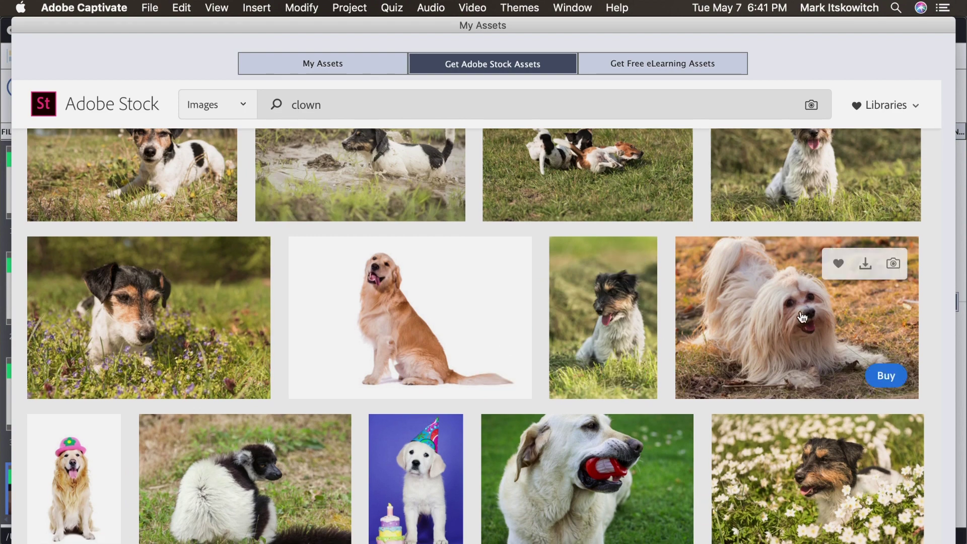
pyautogui.click(865, 264)
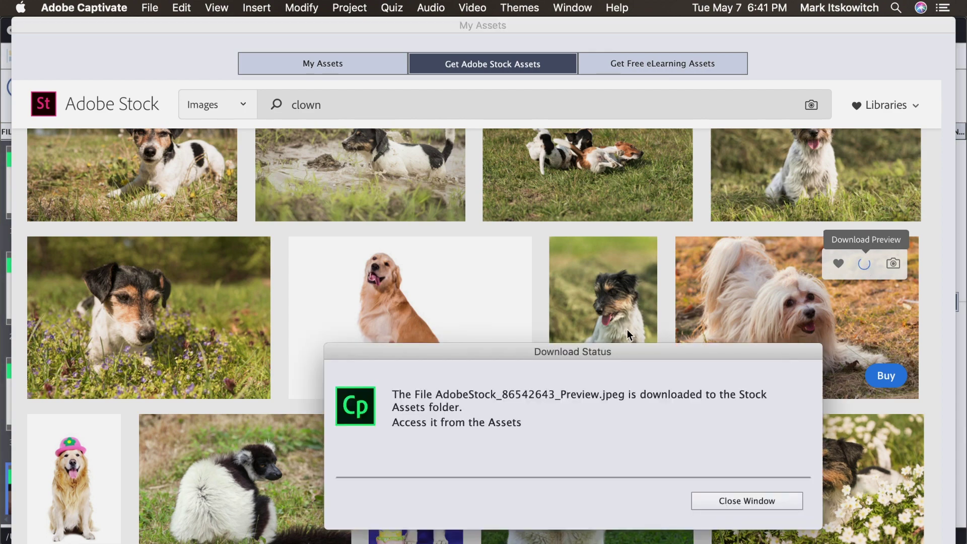
pyautogui.click(738, 501)
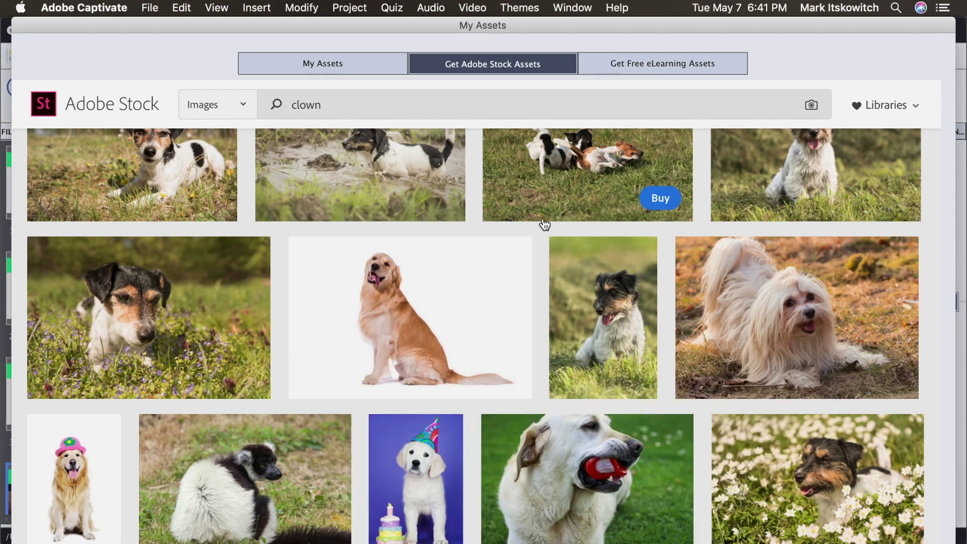
pyautogui.scroll(3, 544, 225)
pyautogui.click(320, 61)
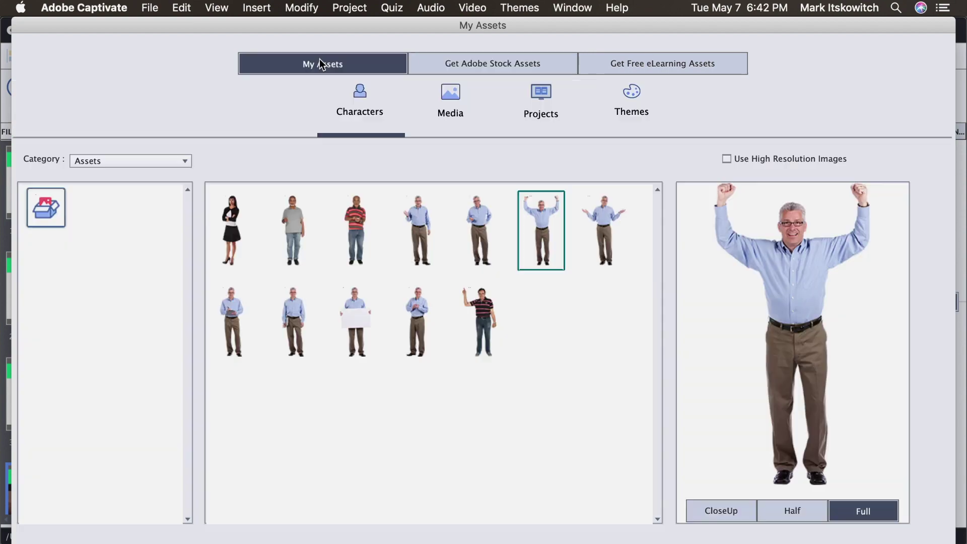
# Insert AdobeStock_86542643_Preview.jpeg on slide 4, shrink it to 611x434, and move it below the heading.
pyautogui.click(448, 107)
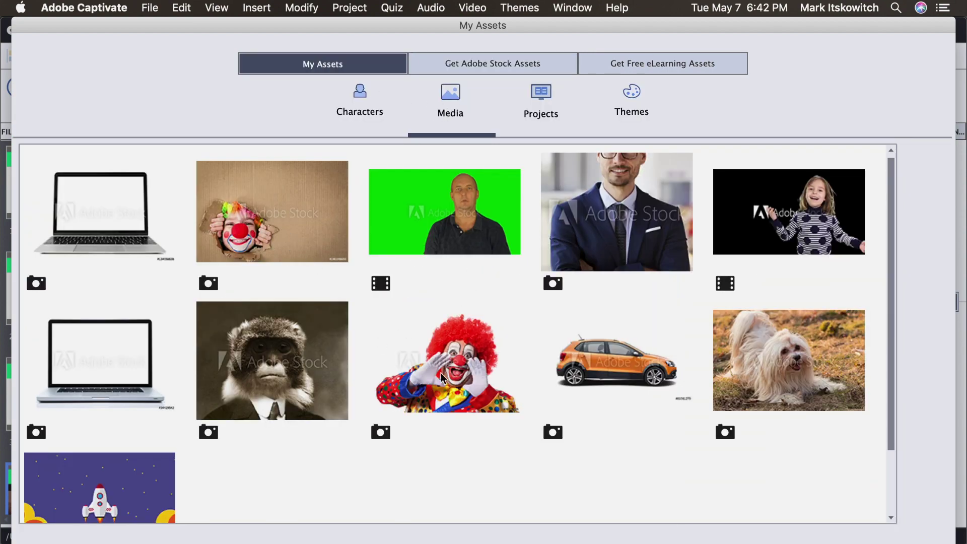
pyautogui.doubleClick(785, 363)
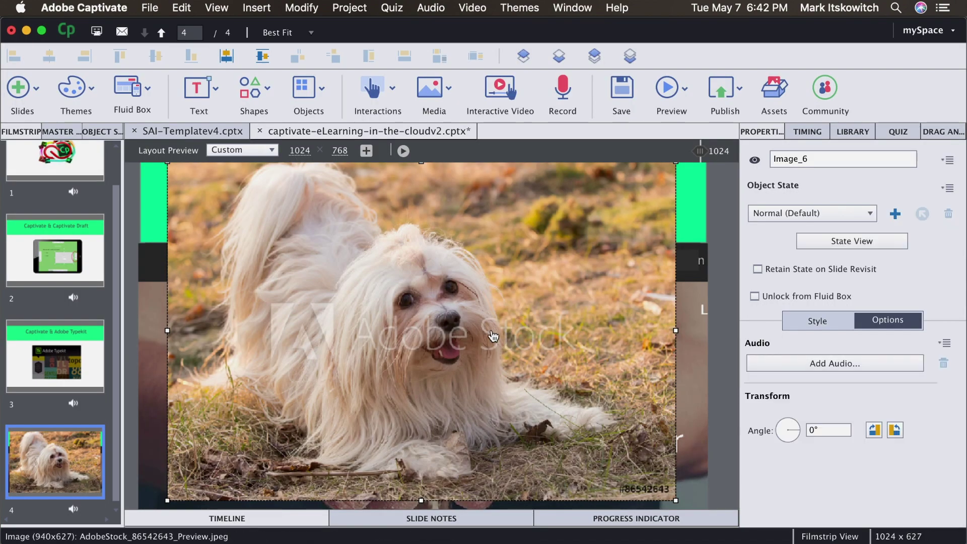
pyautogui.moveTo(675, 500); pyautogui.dragTo(498, 395)
pyautogui.click(436, 316)
pyautogui.moveTo(436, 316); pyautogui.dragTo(593, 423)
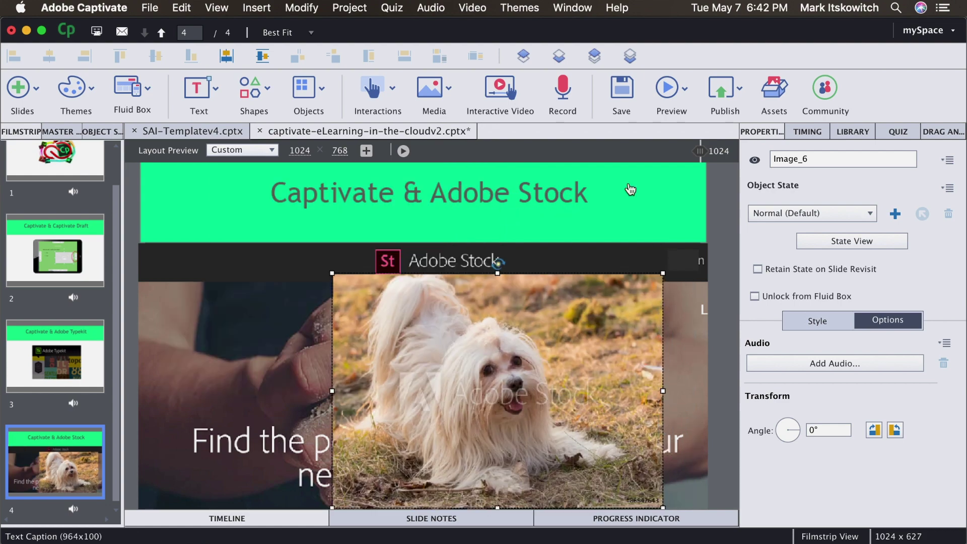
# Reopen Adobe Stock in Assets and search by dalmation.jpeg, browsing the Dalmatian results.
pyautogui.click(773, 91)
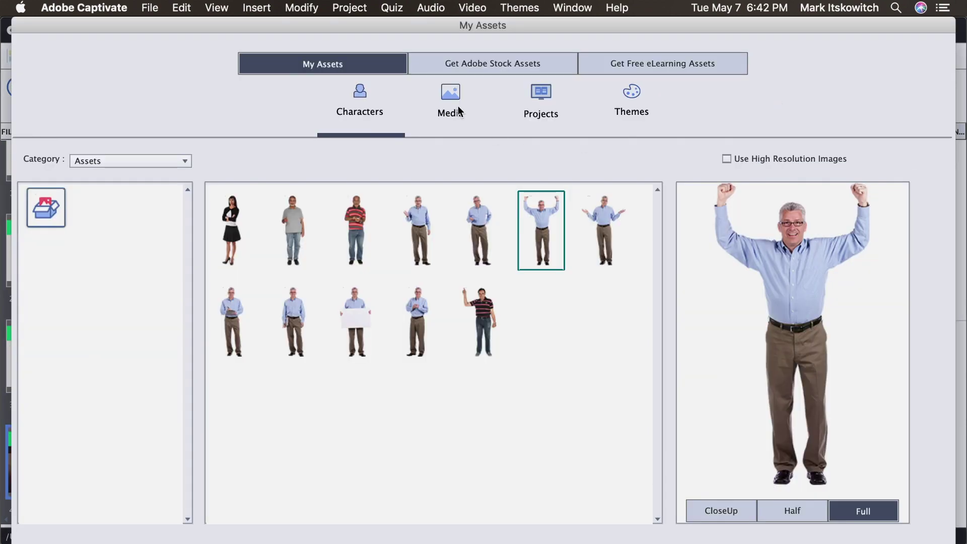
pyautogui.click(488, 64)
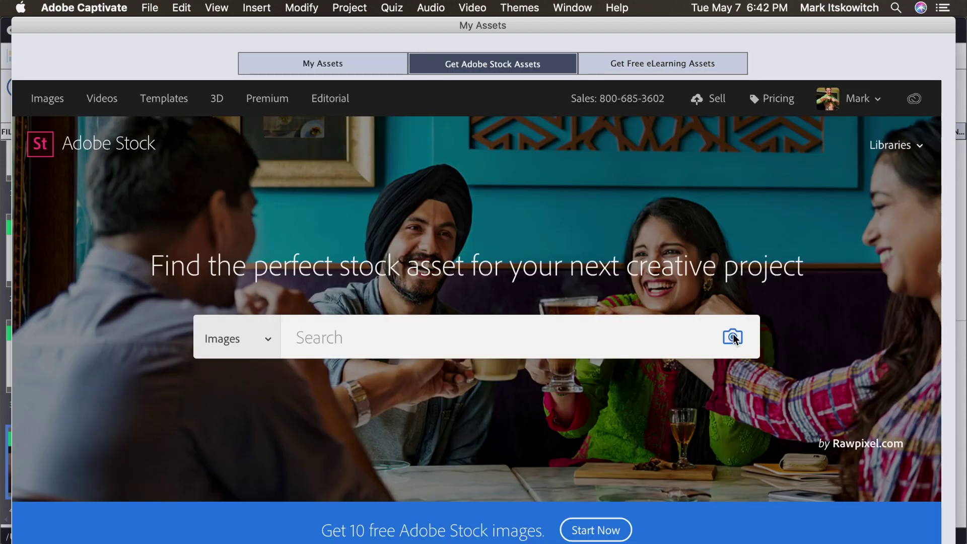
pyautogui.click(732, 337)
pyautogui.click(480, 341)
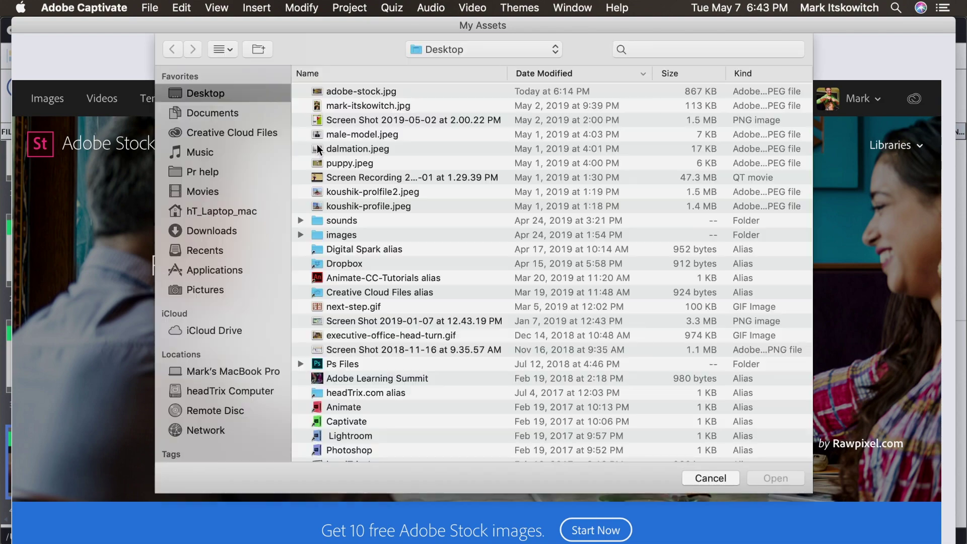
pyautogui.doubleClick(317, 146)
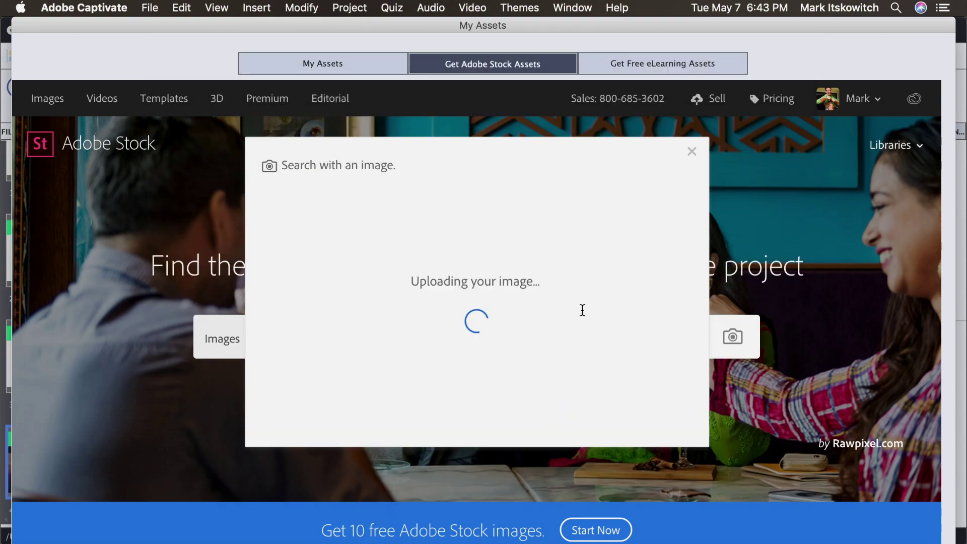
pyautogui.scroll(-3, 582, 312)
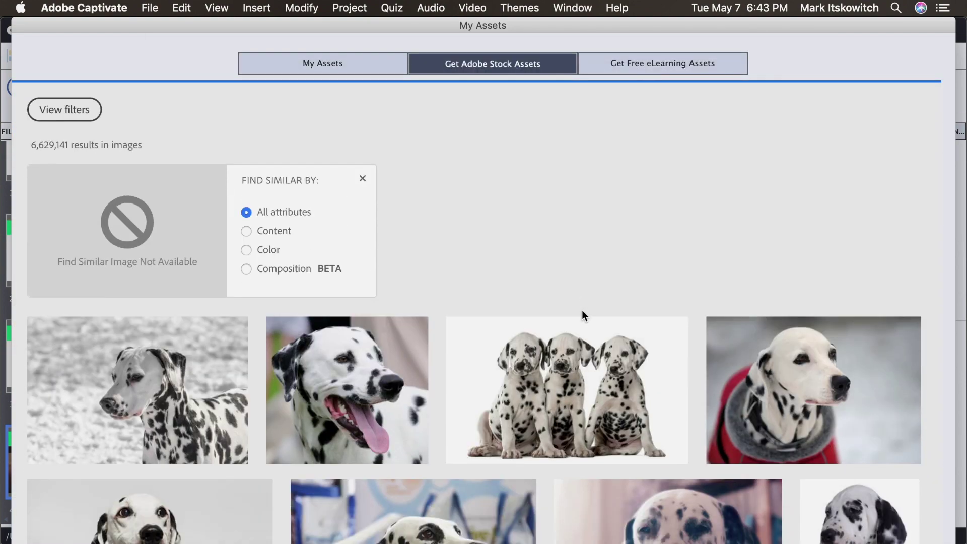
pyautogui.scroll(-3, 582, 312)
pyautogui.scroll(-3, 583, 314)
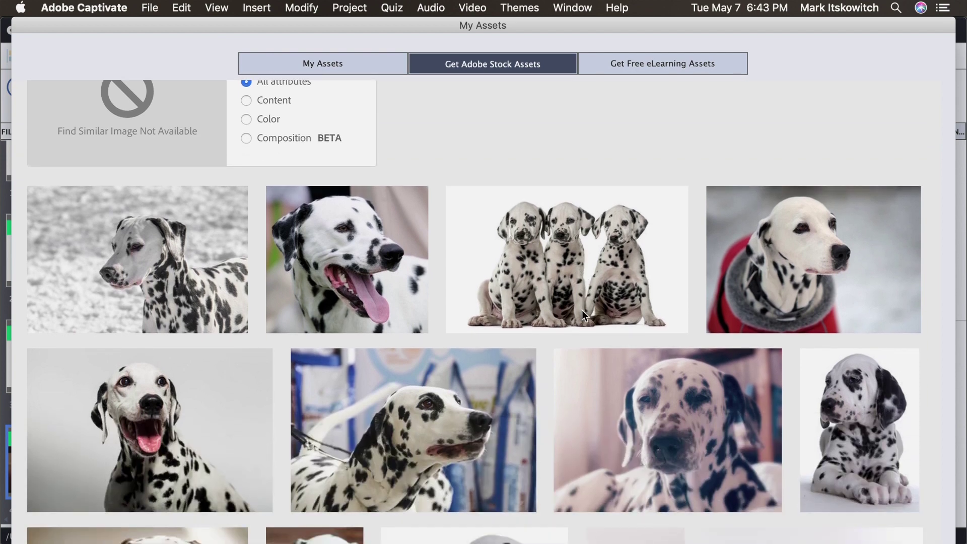
pyautogui.scroll(-5, 582, 310)
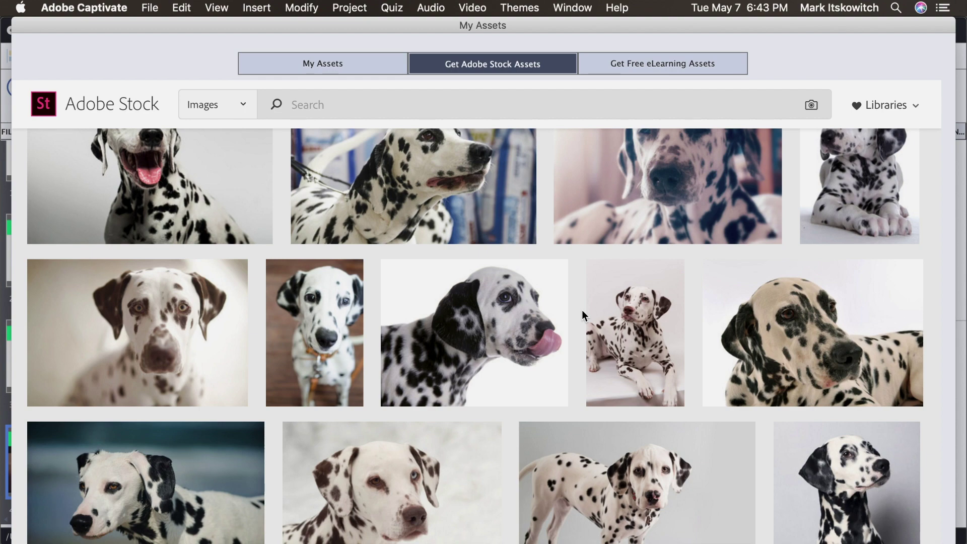
pyautogui.scroll(-4, 582, 310)
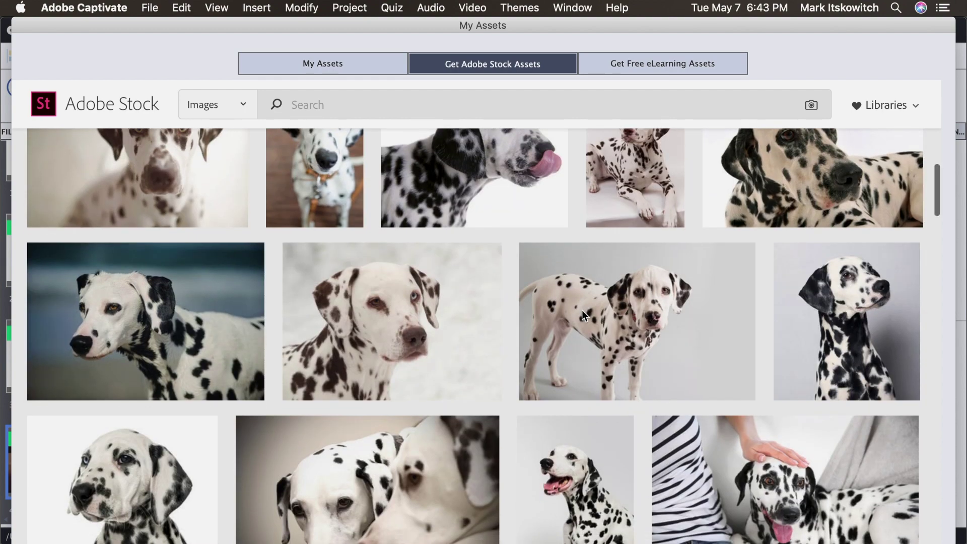
pyautogui.scroll(10, 582, 310)
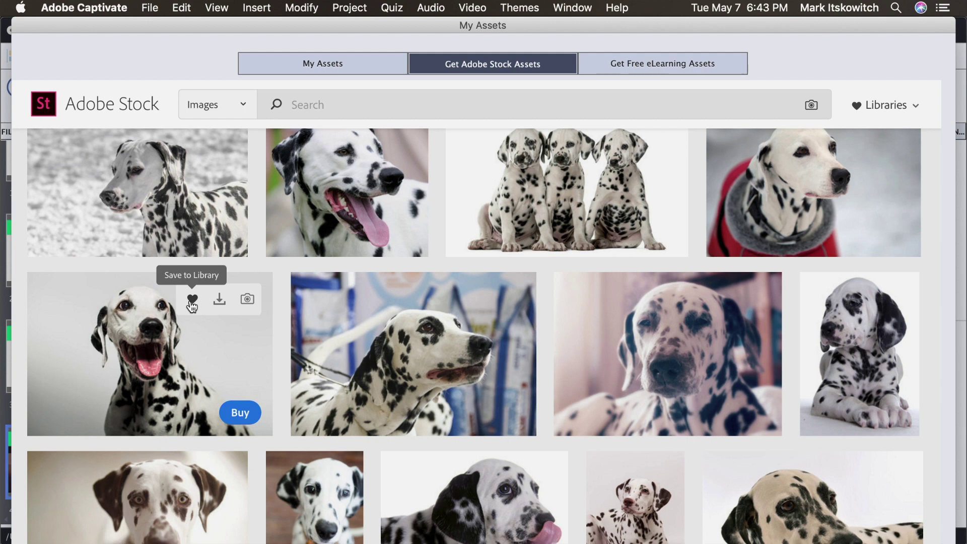
# Save the smiling open-mouthed Dalmatian photo to a newly created 'Captivate Assets' library.
pyautogui.click(192, 301)
pyautogui.click(192, 301)
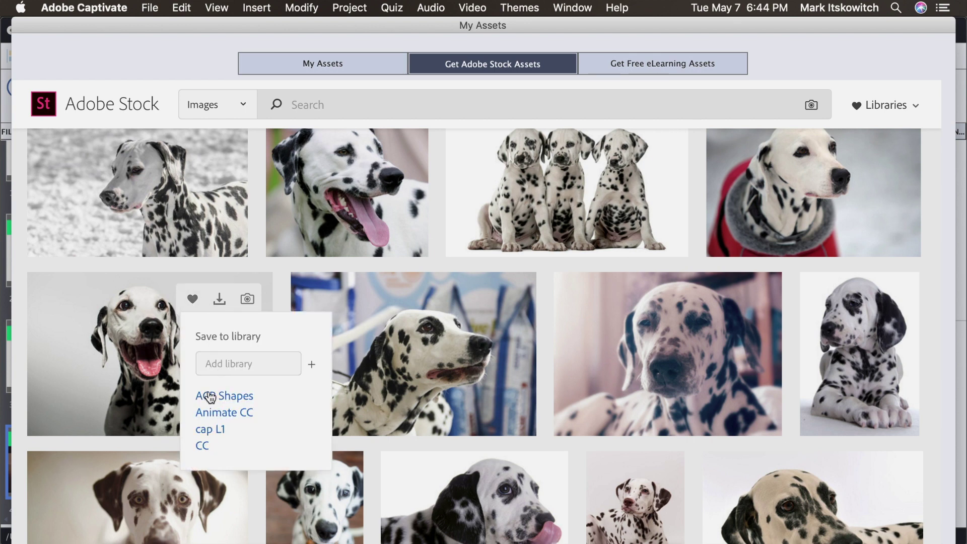
pyautogui.click(214, 363)
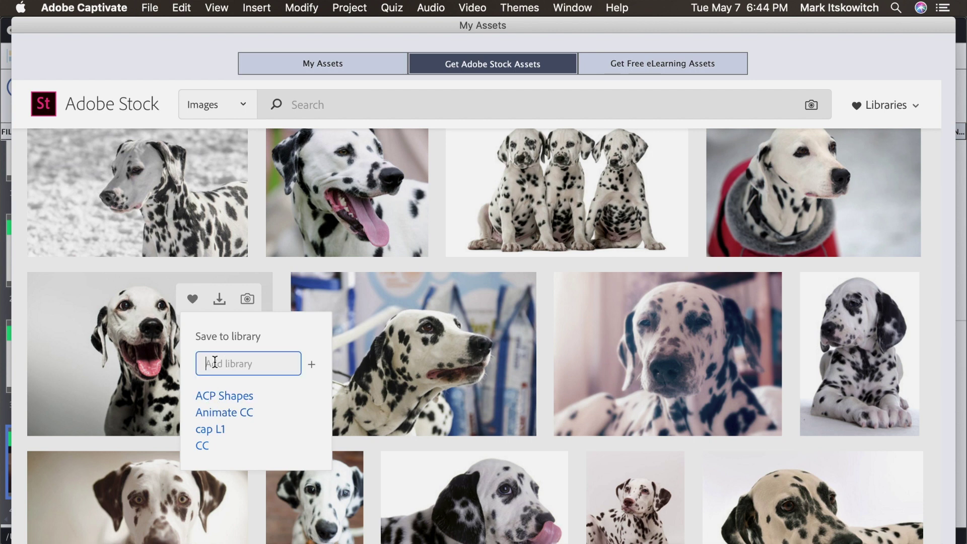
pyautogui.write('Captivate Assets')
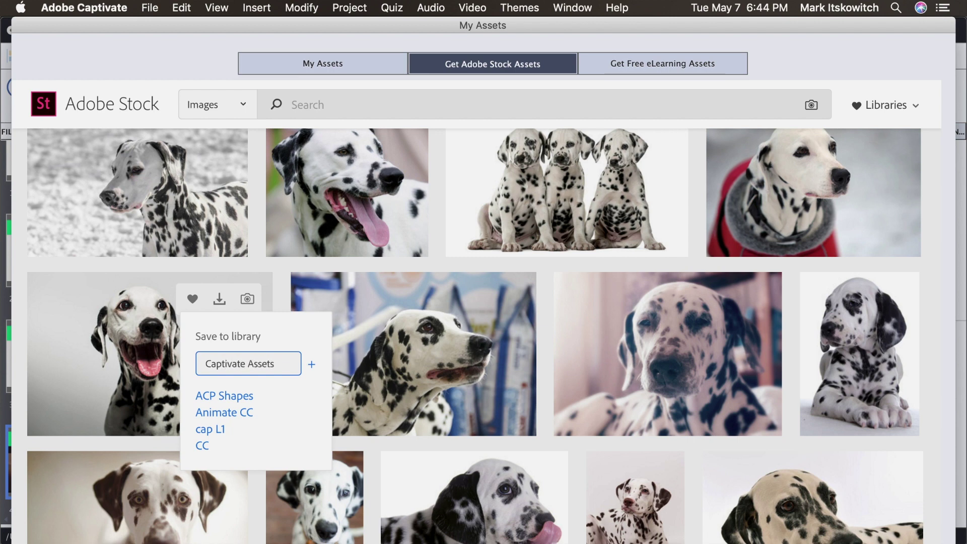
pyautogui.click(310, 365)
pyautogui.scroll(-1, 260, 405)
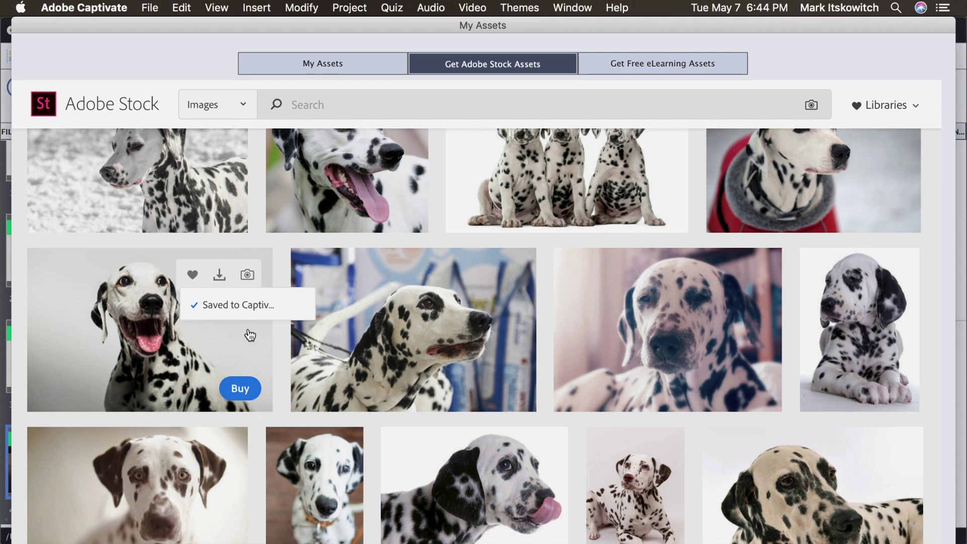
pyautogui.scroll(-8, 228, 287)
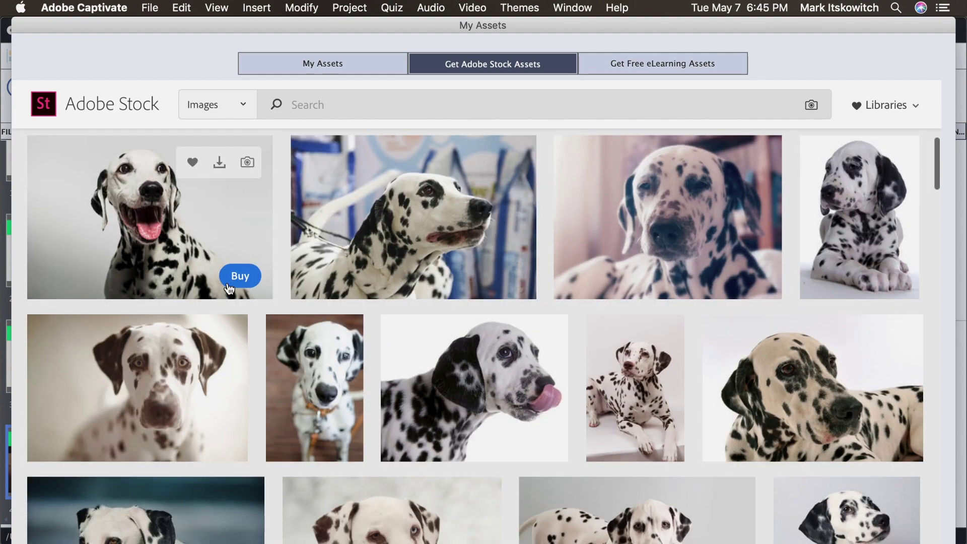
# Add the Dalmatian lying on the floor to Captivate Assets, then return to My Assets.
pyautogui.scroll(-12, 229, 288)
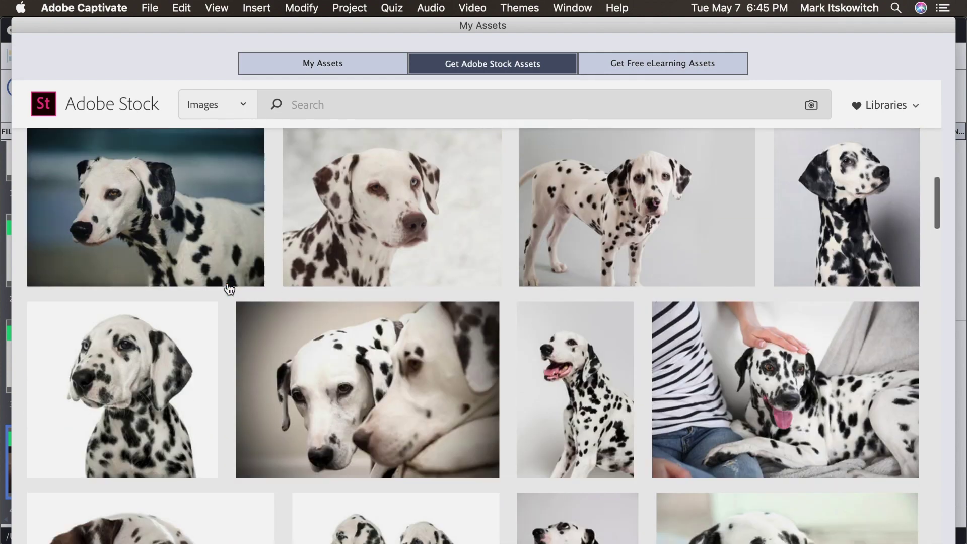
pyautogui.scroll(-10, 228, 287)
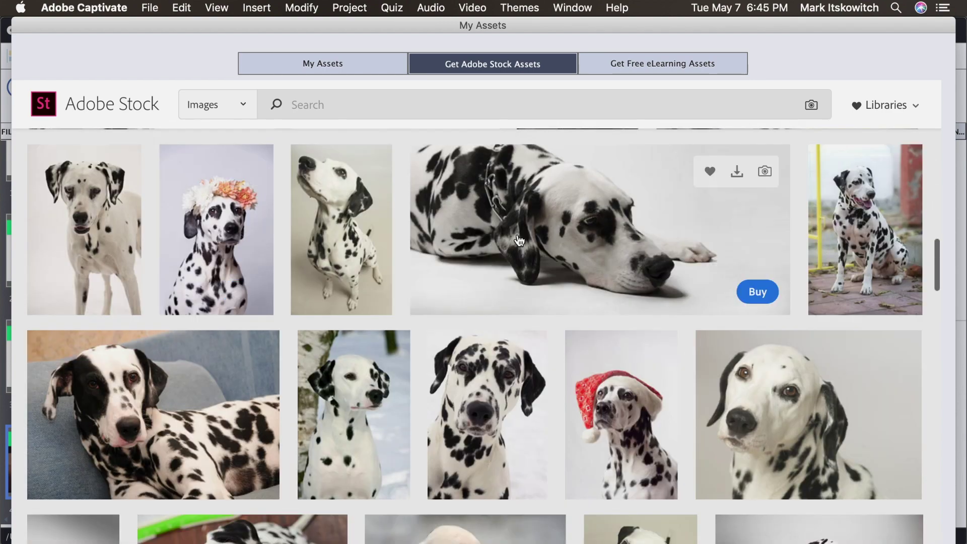
pyautogui.scroll(1, 519, 240)
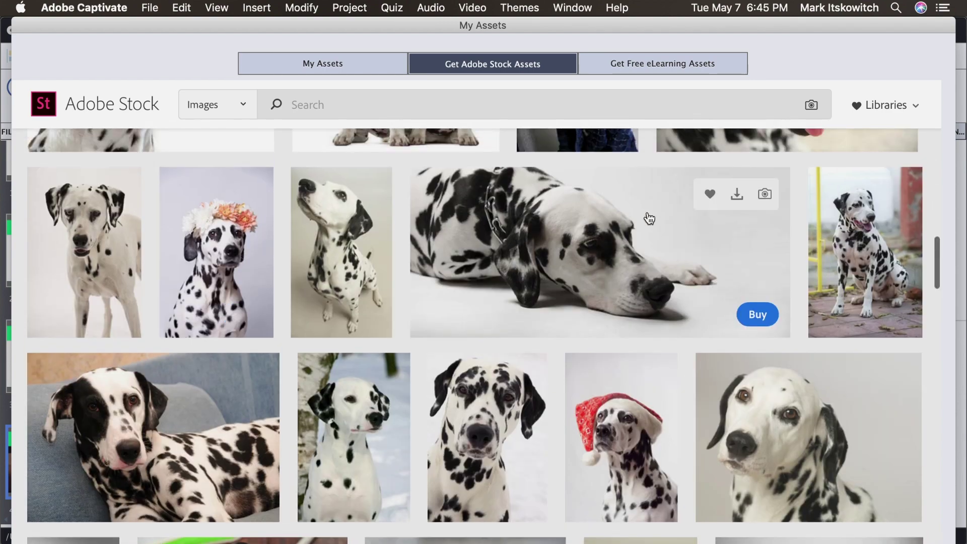
pyautogui.click(710, 197)
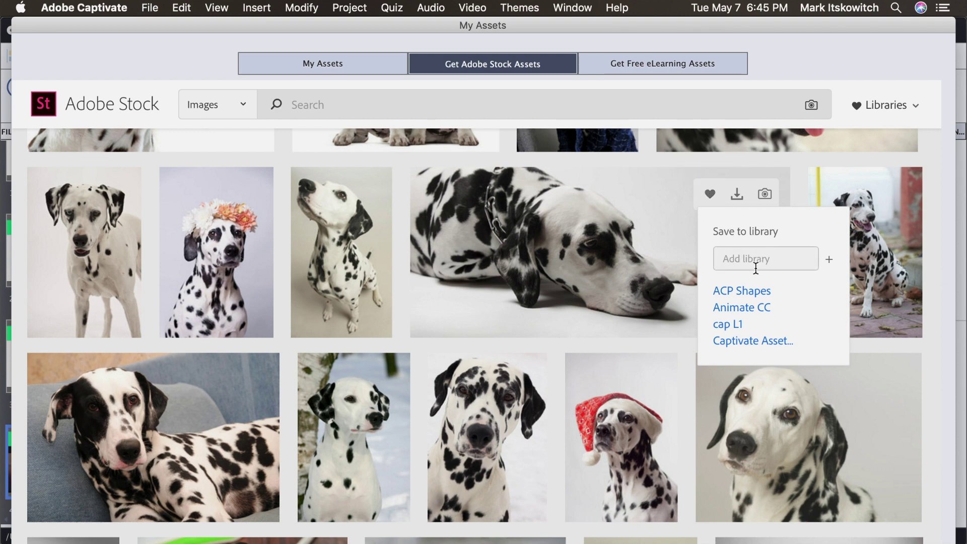
pyautogui.click(756, 341)
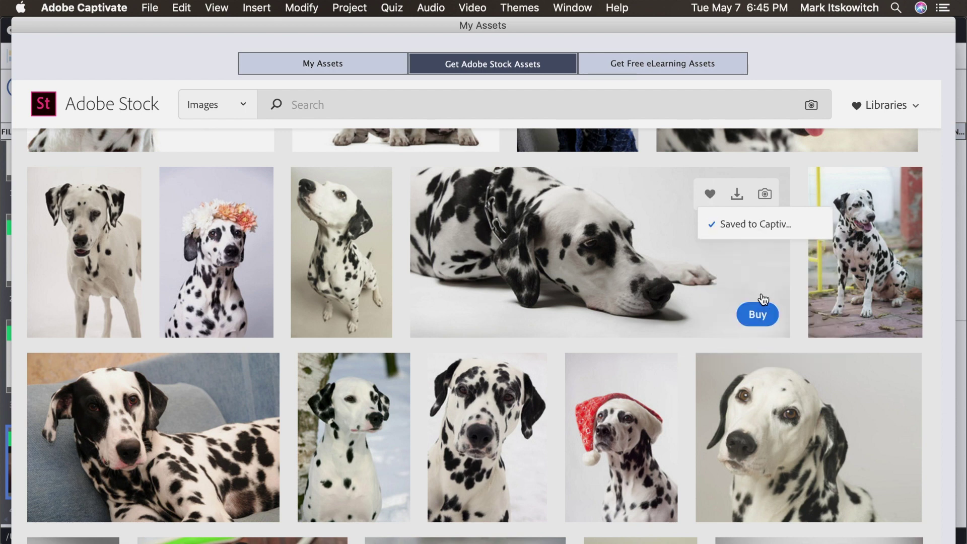
pyautogui.scroll(-10, 761, 308)
pyautogui.click(337, 63)
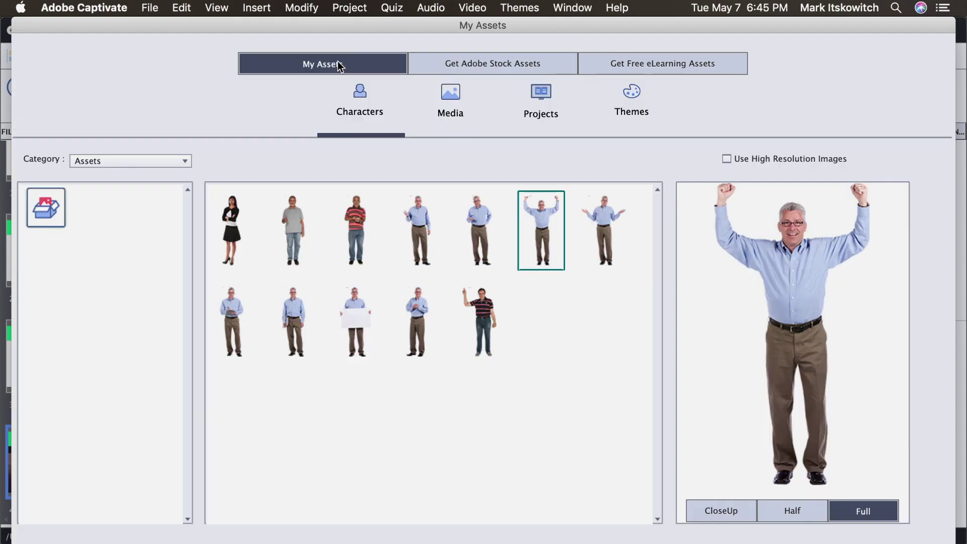
# Show the Media category of My Assets.
pyautogui.click(450, 103)
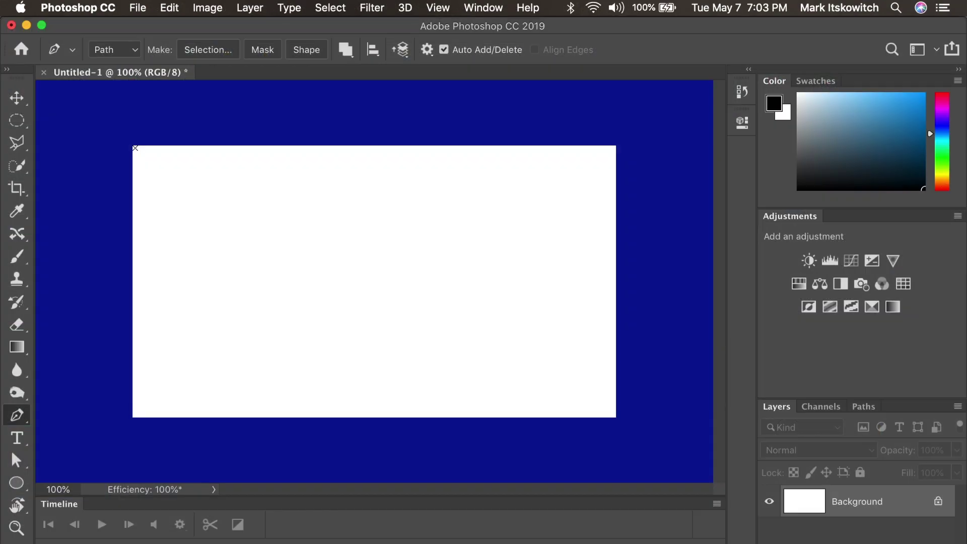
# Open Photoshop's Libraries panel on Captivate Assets and select the 'Dalmatian dog misses' image.
pyautogui.click(483, 8)
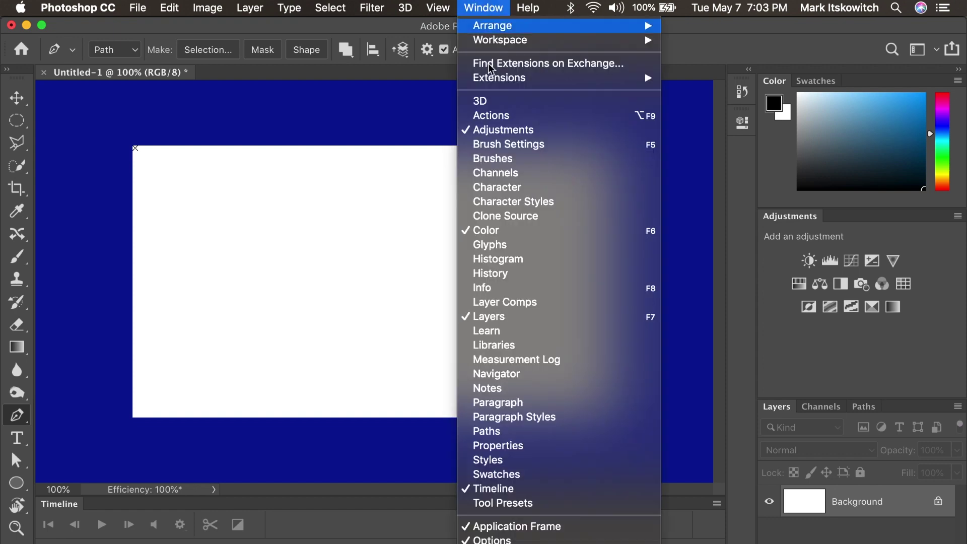
pyautogui.click(496, 345)
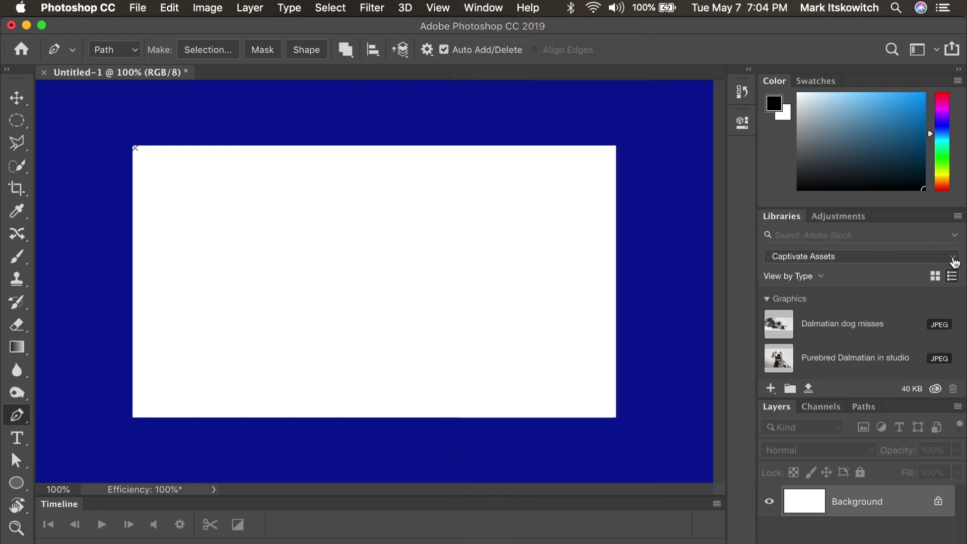
pyautogui.click(953, 261)
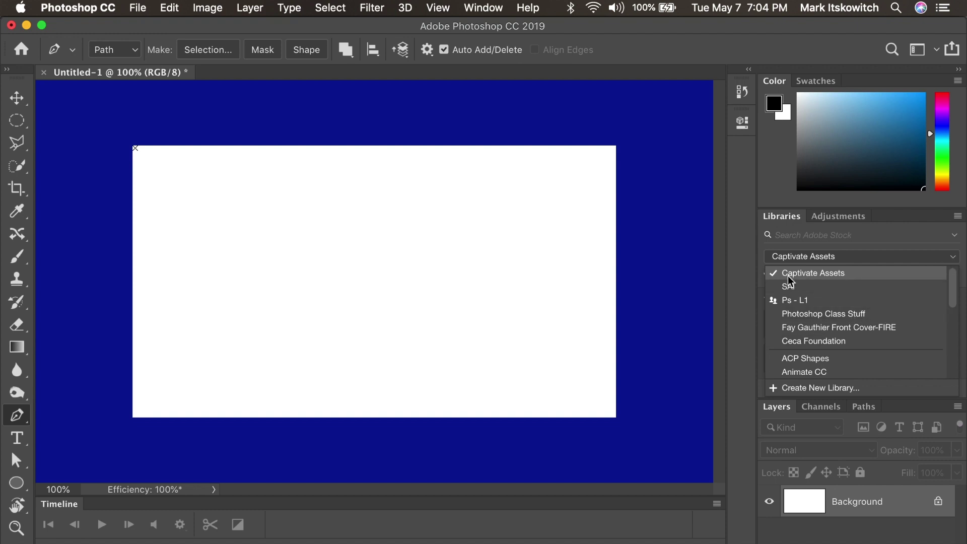
pyautogui.click(826, 274)
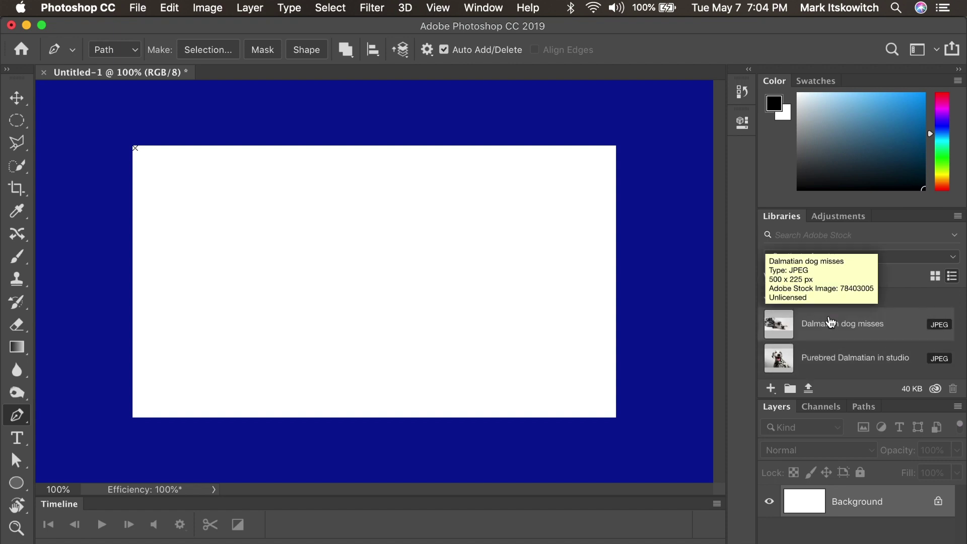
pyautogui.click(783, 328)
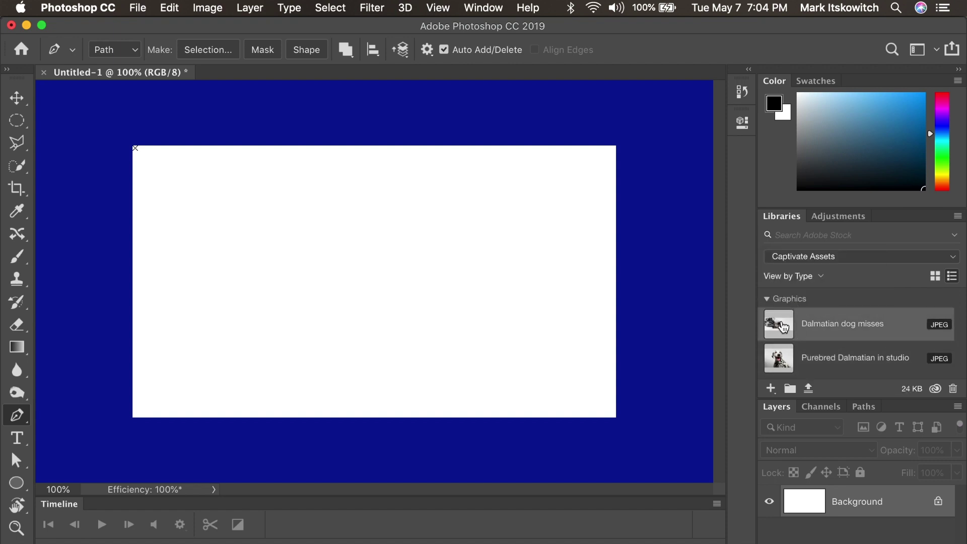
# Open Dalmatiandogmisses.jpeg from the library as a document and crop its right edge inward.
pyautogui.doubleClick(783, 328)
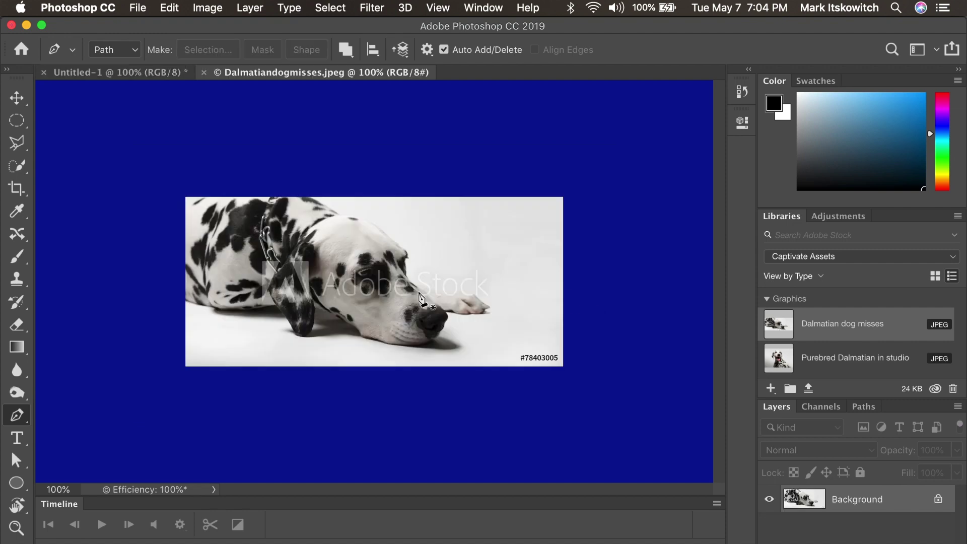
pyautogui.moveTo(16, 188); pyautogui.dragTo(65, 186)
pyautogui.moveTo(563, 282); pyautogui.dragTo(530, 279)
pyautogui.press('Return')
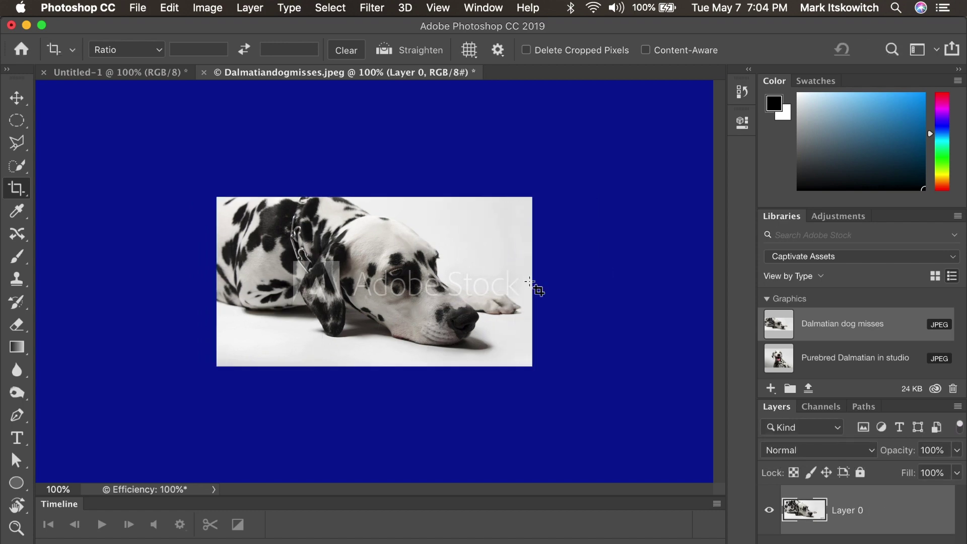